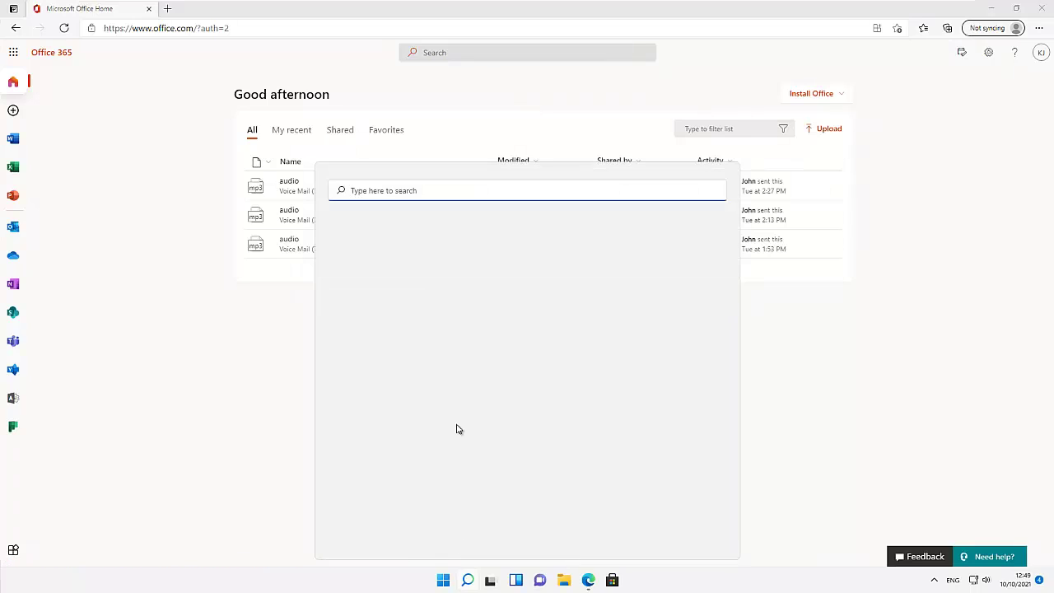
Step: Check the installed Windows version with the winver command and dismiss the version information
{"action": "type", "text": "winver"}
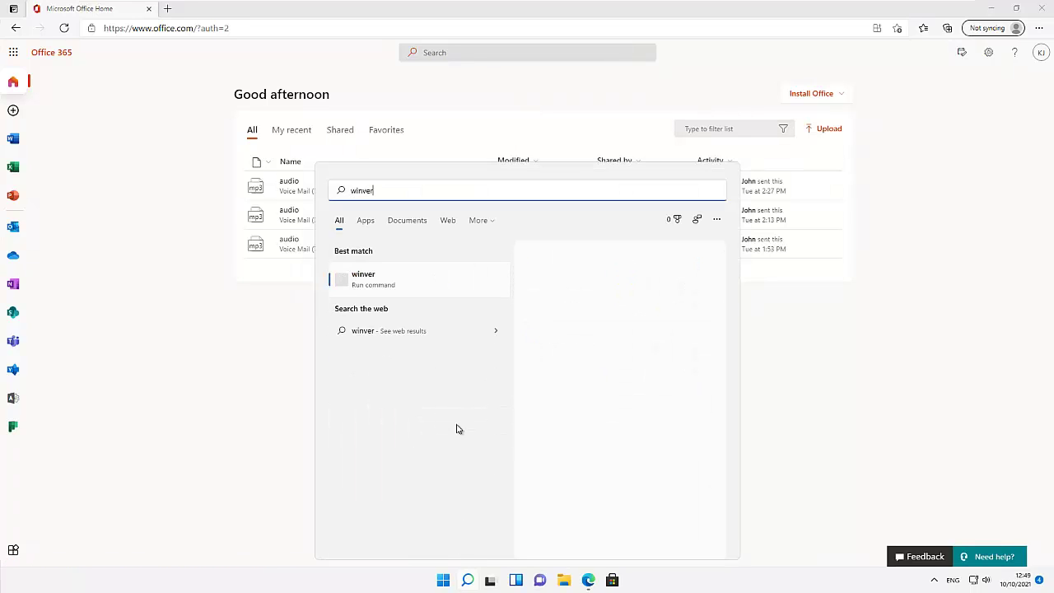
{"action": "key", "text": "Return"}
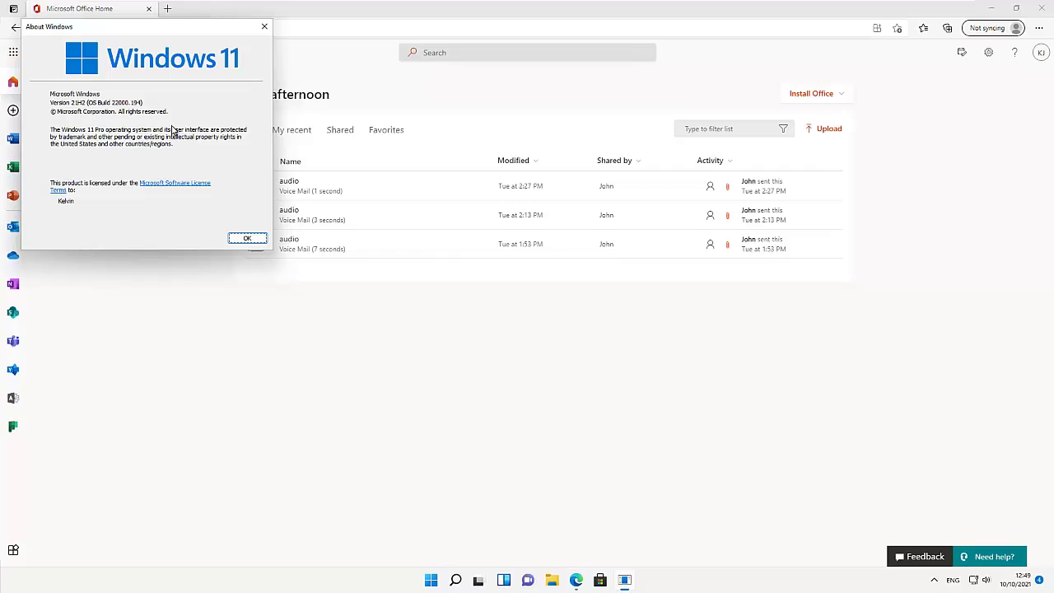
{"action": "left_click", "coordinate": [265, 28]}
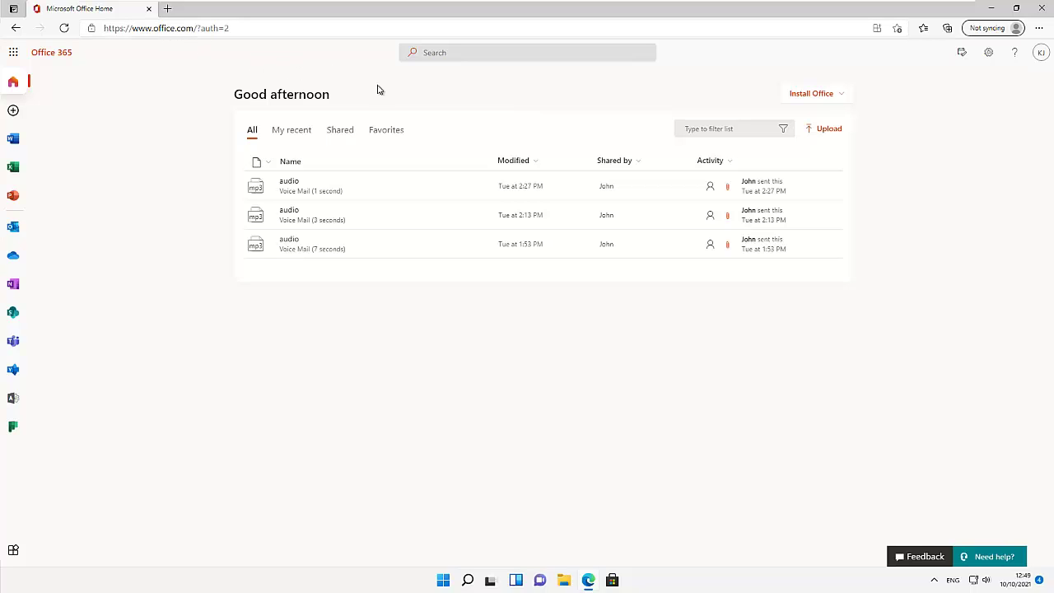
Step: Open the account's Office apps page from the profile, skipping the security defaults setup for now
{"action": "left_click", "coordinate": [837, 101]}
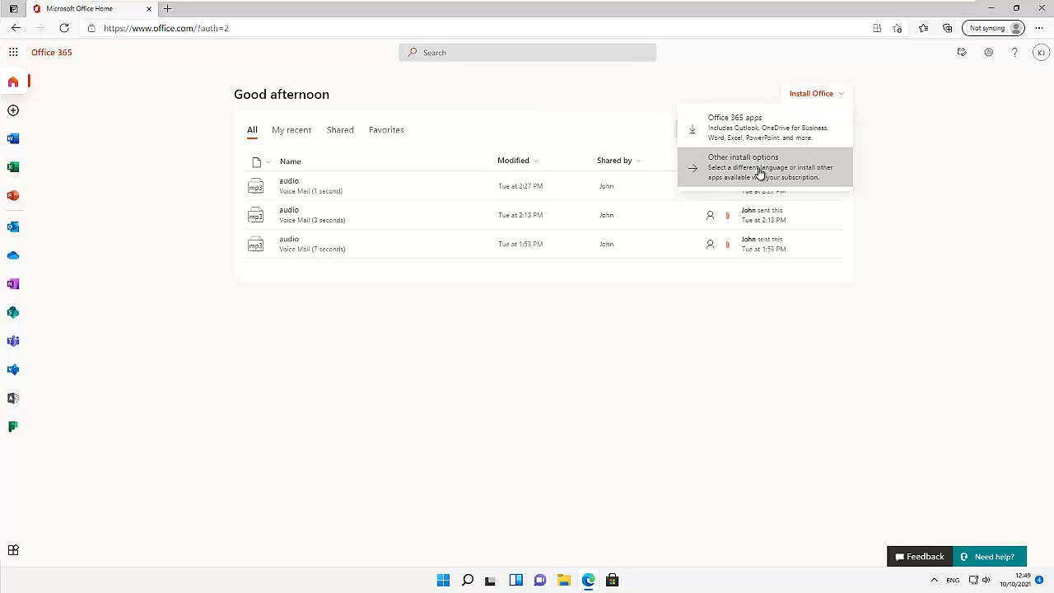
{"action": "left_click", "coordinate": [929, 122]}
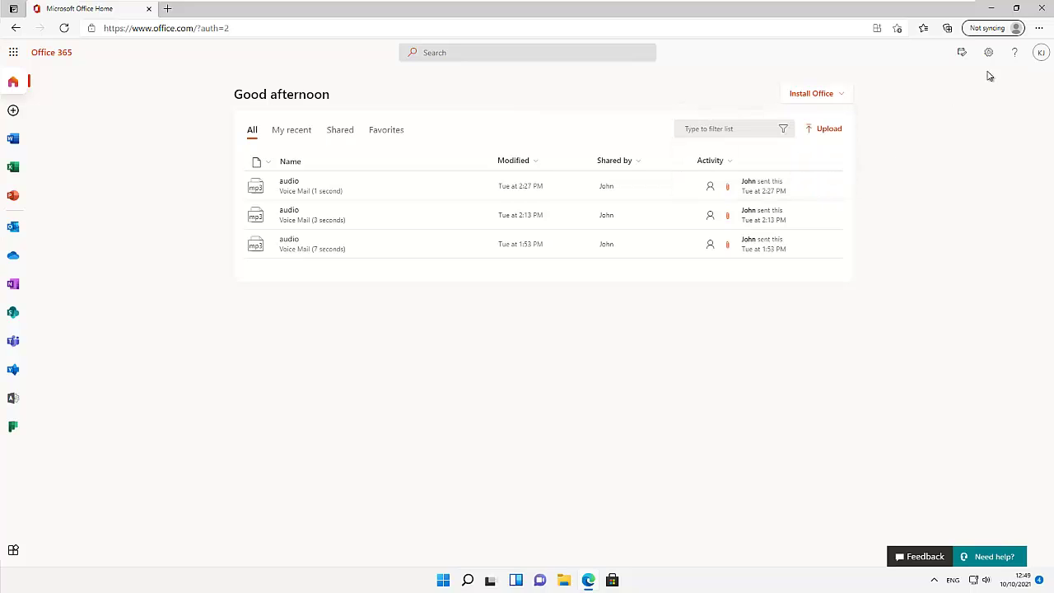
{"action": "left_click", "coordinate": [1042, 59]}
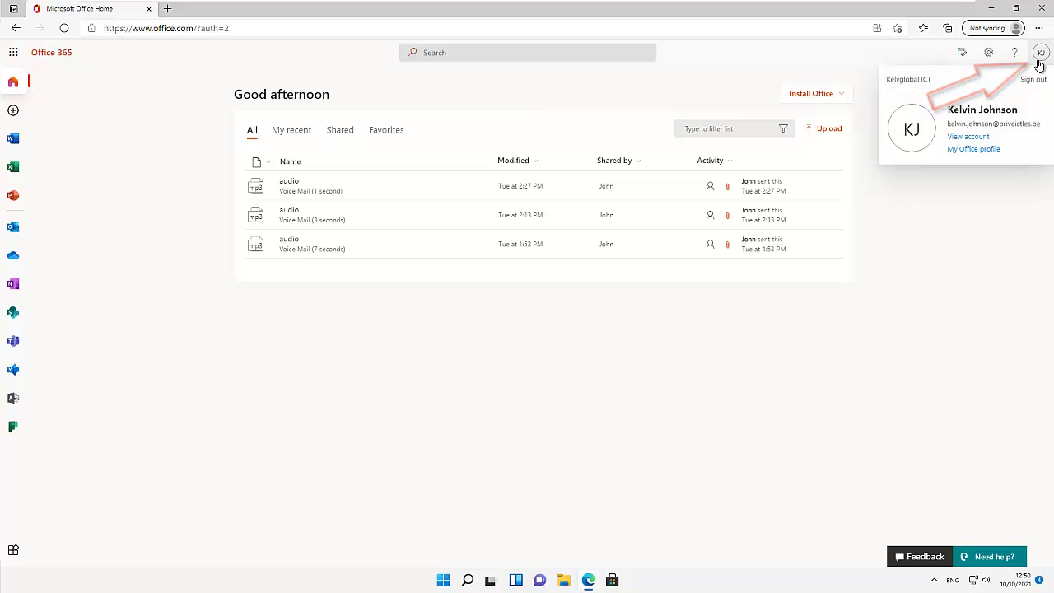
{"action": "left_click", "coordinate": [970, 138]}
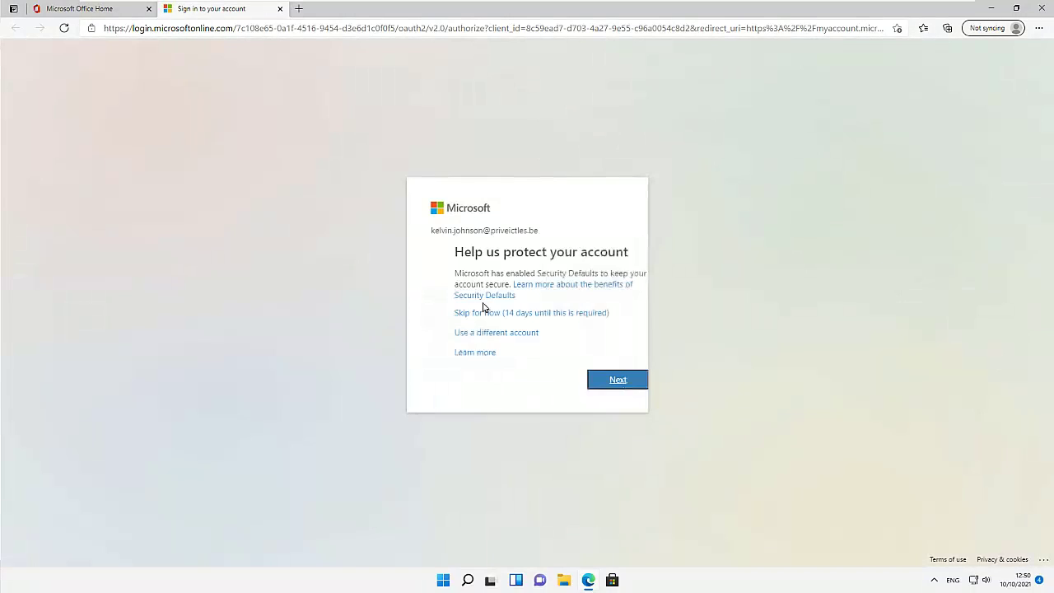
{"action": "left_click", "coordinate": [499, 314]}
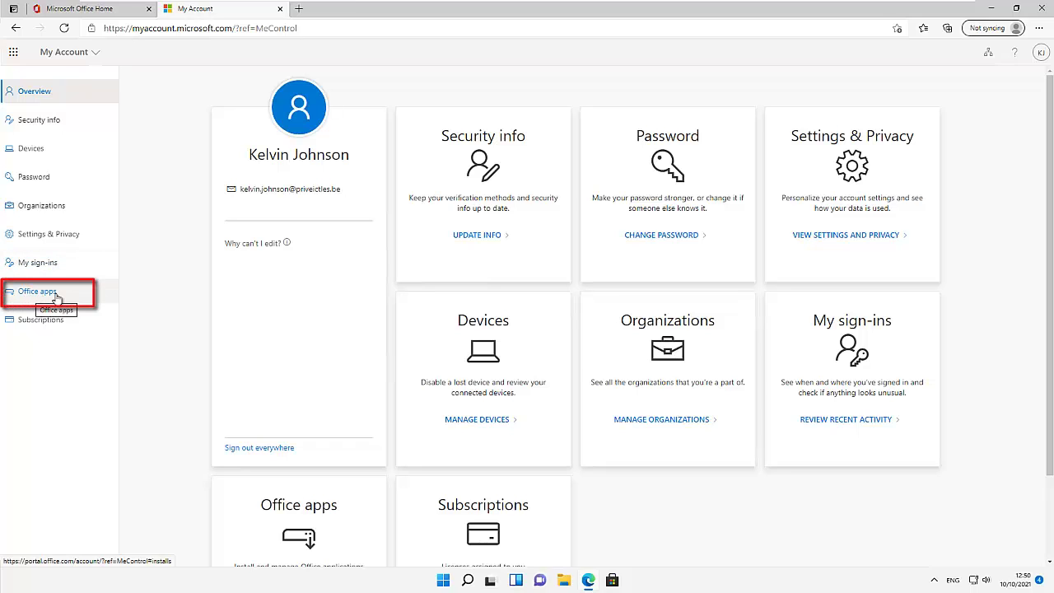
{"action": "left_click", "coordinate": [56, 295]}
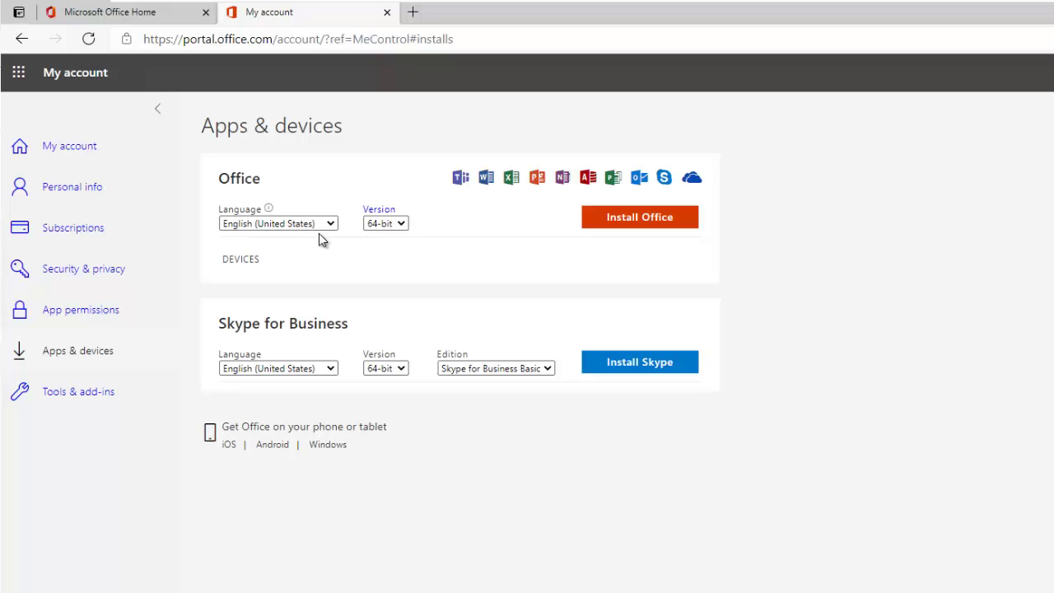
Step: Review the available versions and languages for the Office installation, keeping 64-bit and English (United States)
{"action": "left_click", "coordinate": [390, 223]}
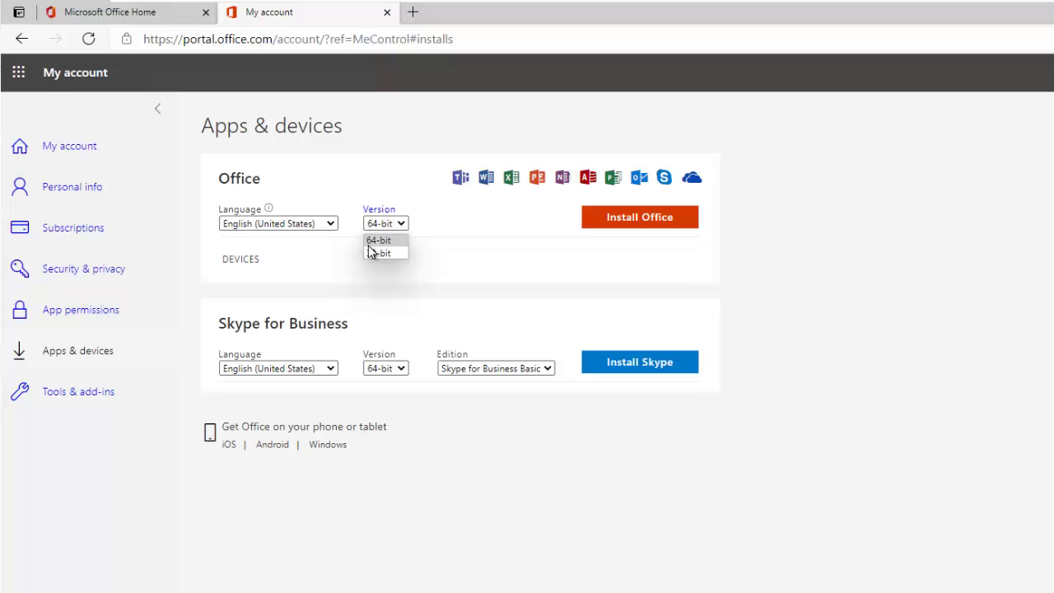
{"action": "left_click", "coordinate": [328, 228]}
{"action": "left_click", "coordinate": [327, 226]}
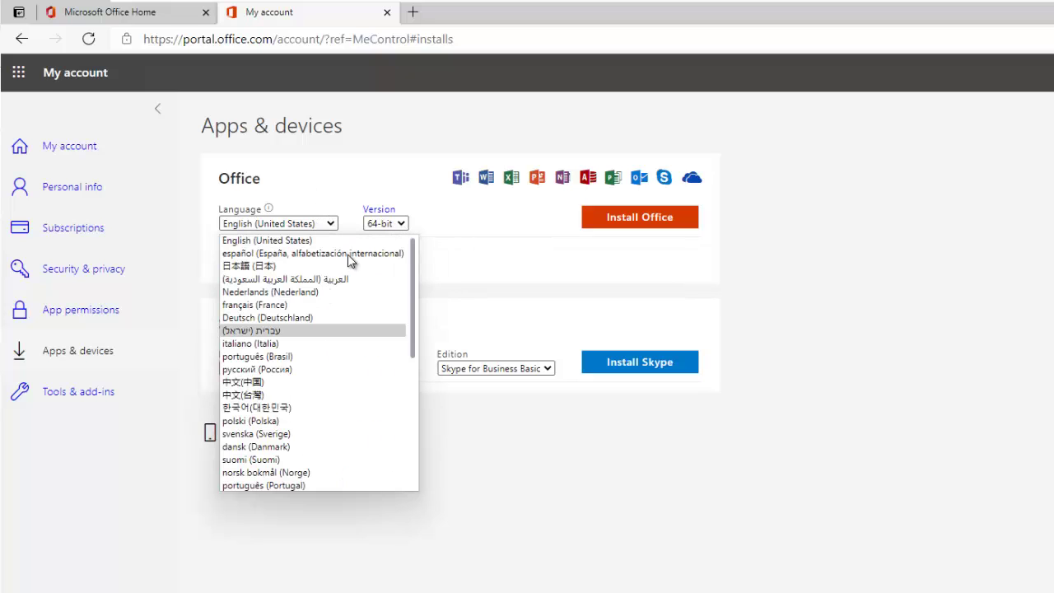
{"action": "left_click_drag", "start_coordinate": [413, 289], "coordinate": [417, 181]}
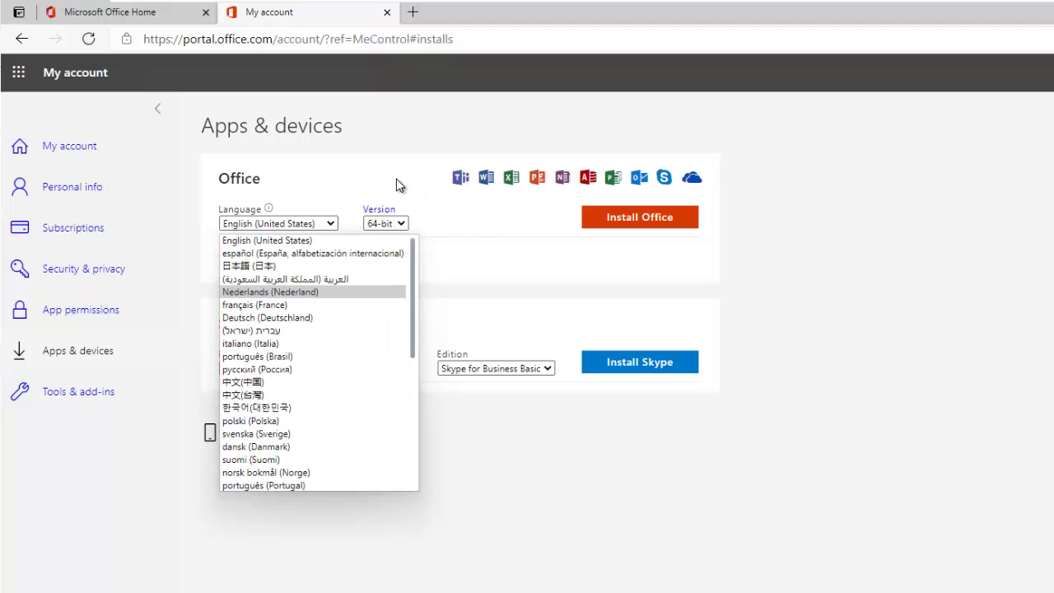
{"action": "left_click", "coordinate": [266, 227]}
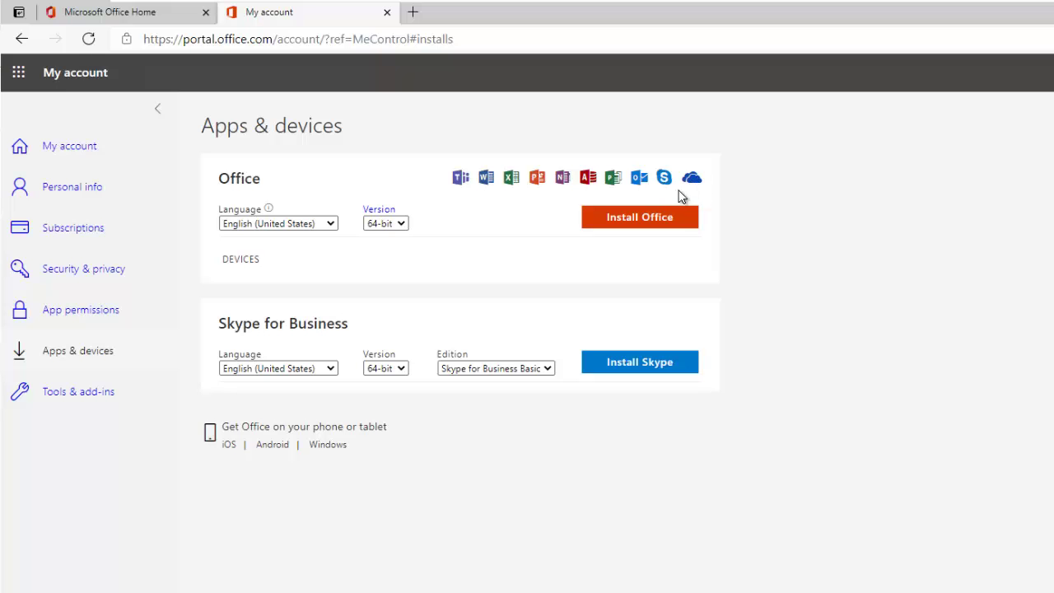
Step: Download the Office installer and show OfficeSetup.exe in its download folder
{"action": "left_click", "coordinate": [632, 220]}
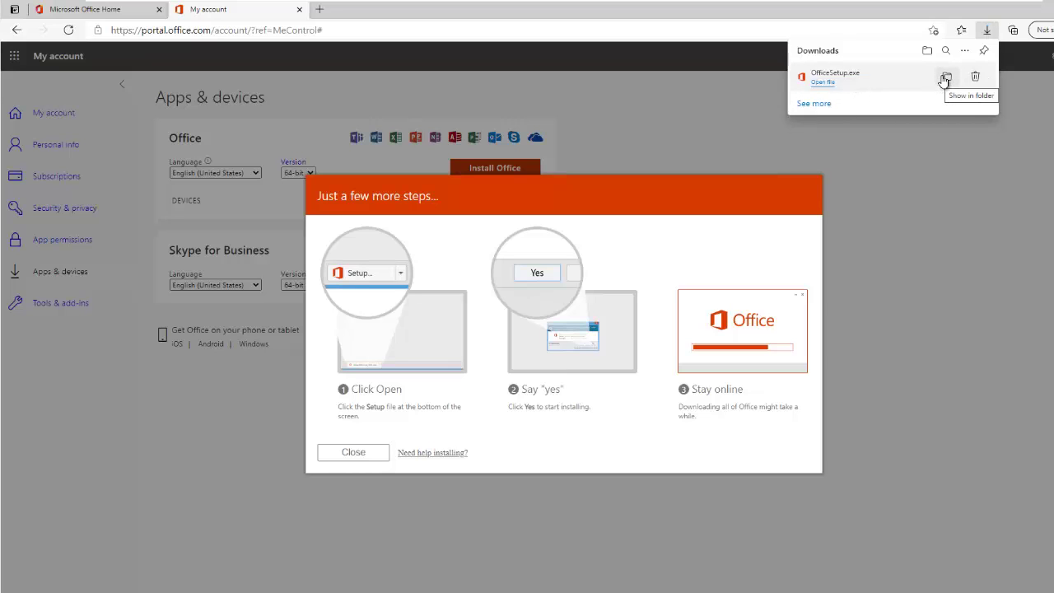
{"action": "left_click", "coordinate": [945, 78]}
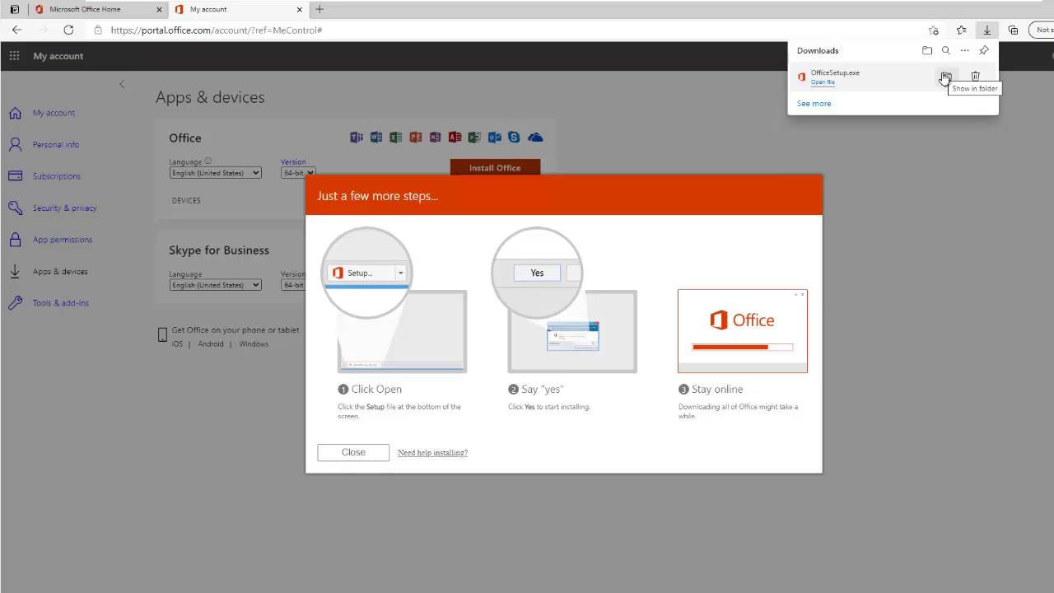
{"action": "left_click", "coordinate": [947, 81]}
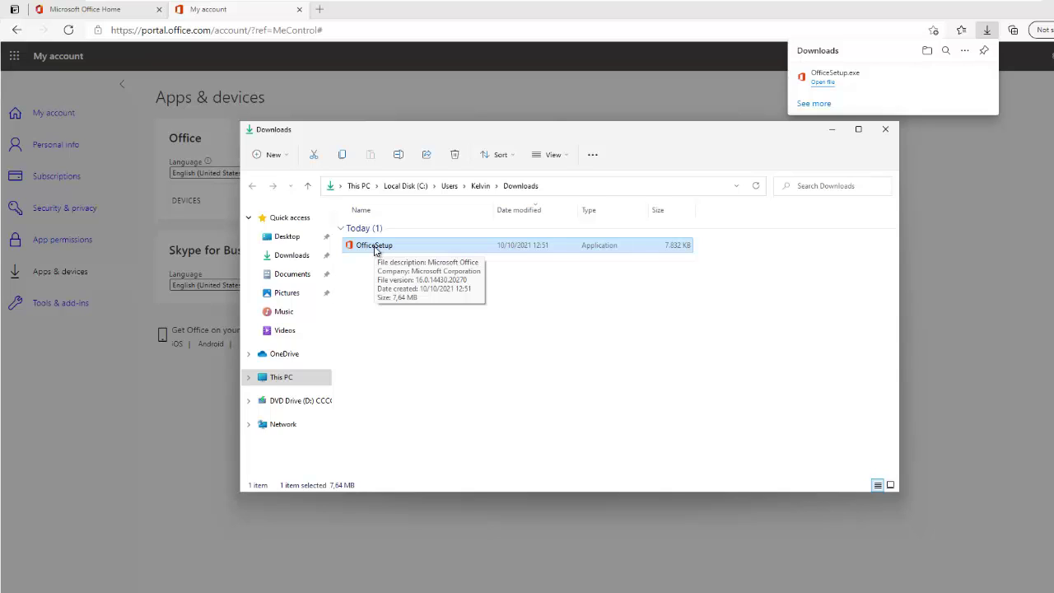
Step: Run OfficeSetup, allow it to make changes to the device, and close the installer once Office is installed
{"action": "double_click", "coordinate": [375, 247]}
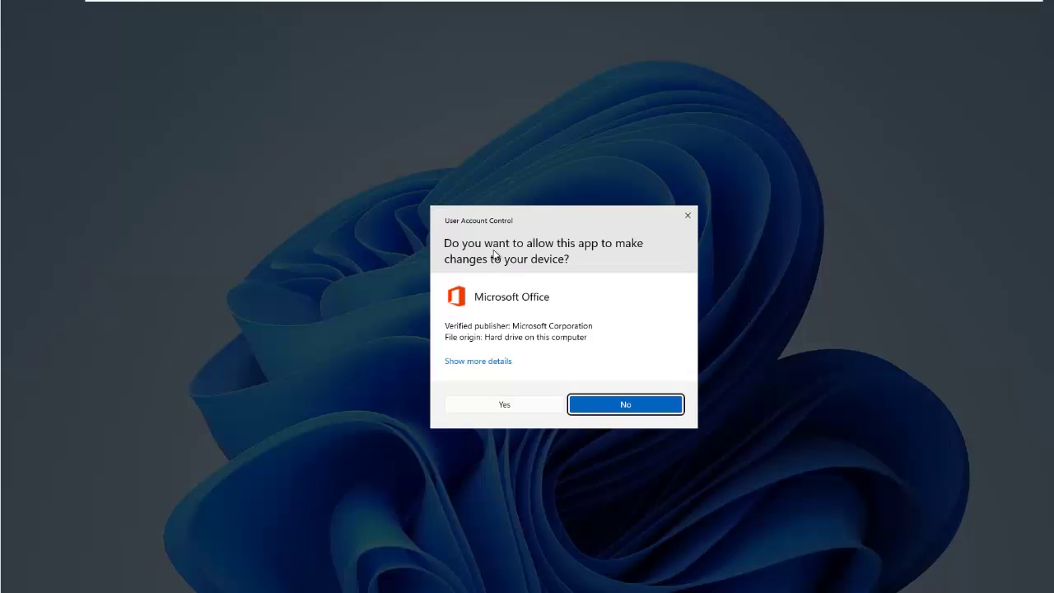
{"action": "left_click", "coordinate": [517, 408]}
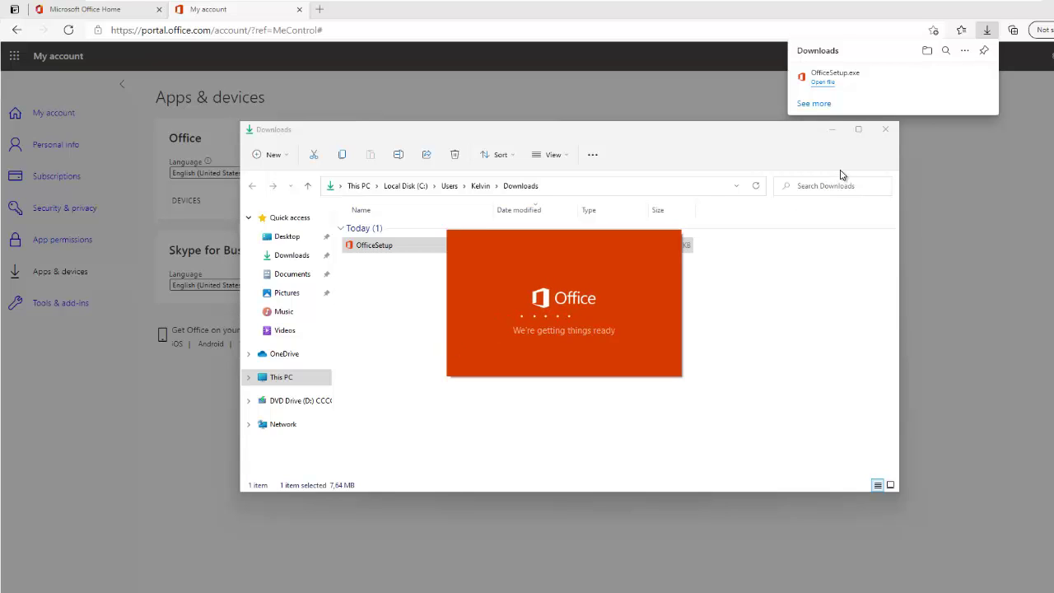
{"action": "left_click", "coordinate": [832, 130]}
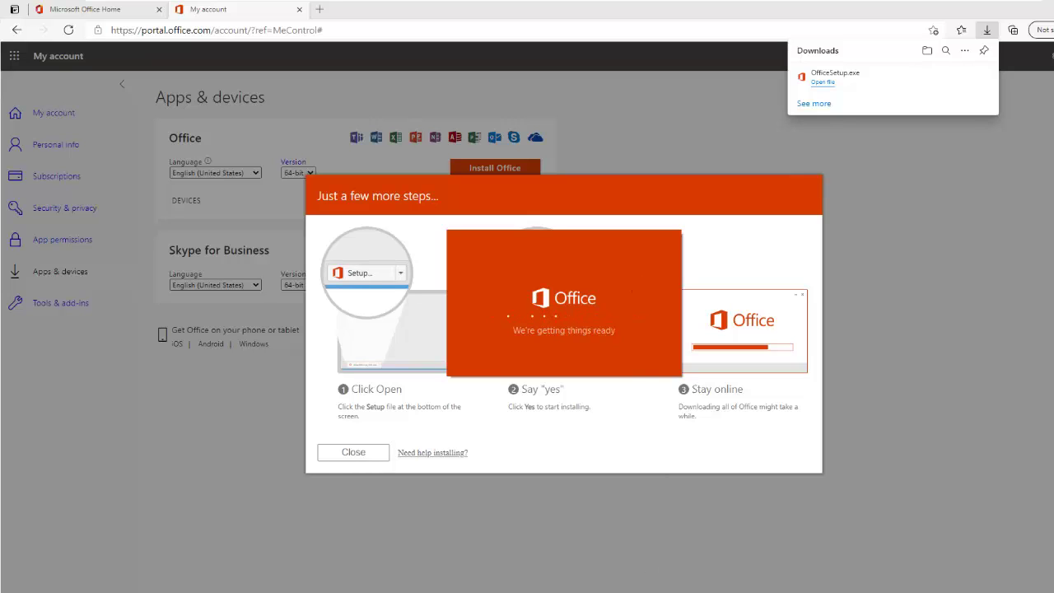
{"action": "left_click", "coordinate": [535, 591]}
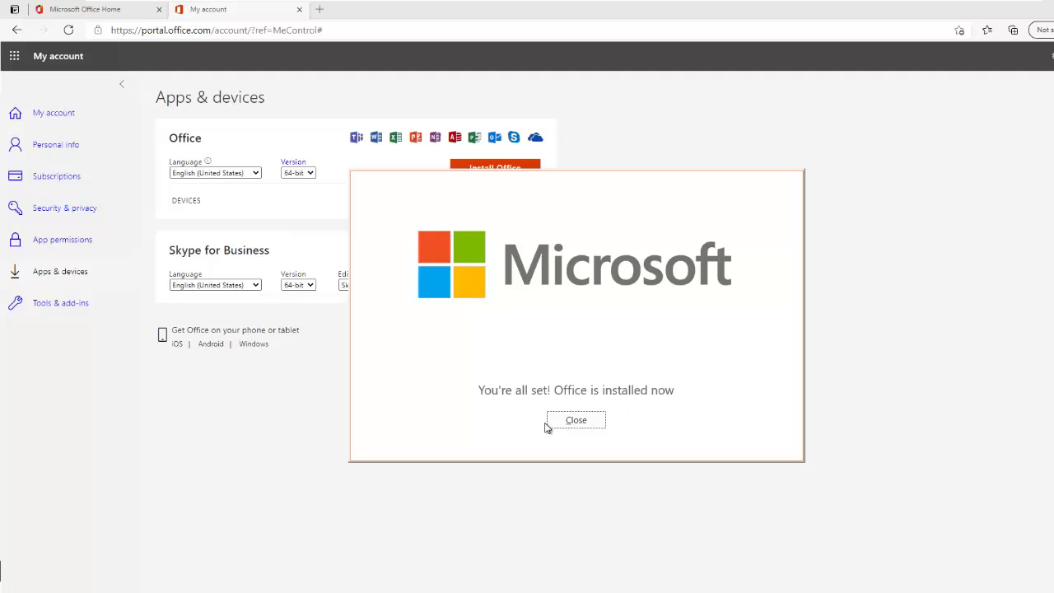
{"action": "left_click", "coordinate": [576, 420]}
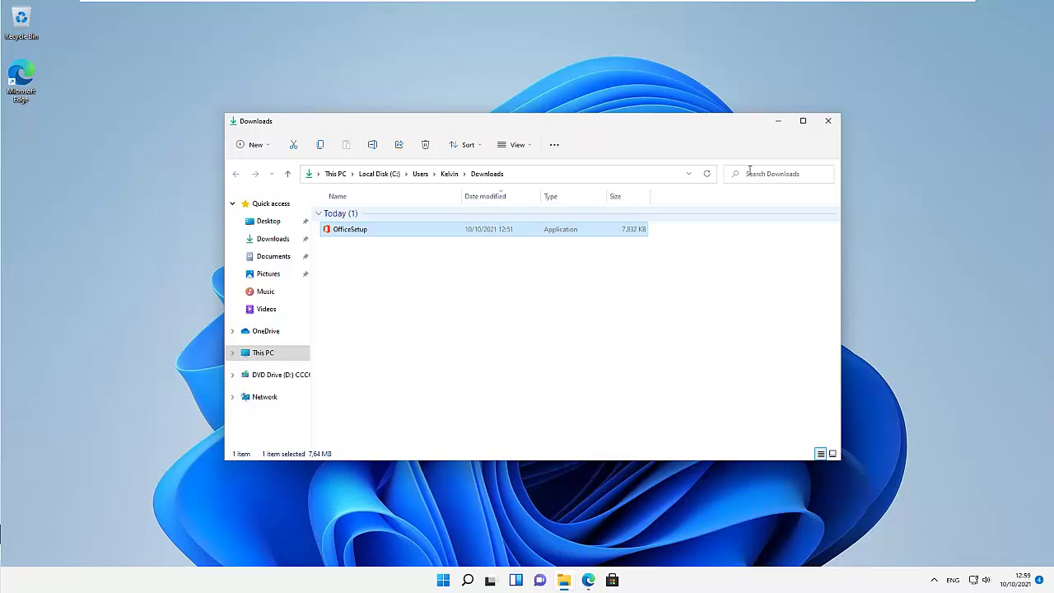
Step: Minimize the Downloads window, review the pinned Office apps, and search Windows for "outlook"
{"action": "left_click", "coordinate": [778, 122]}
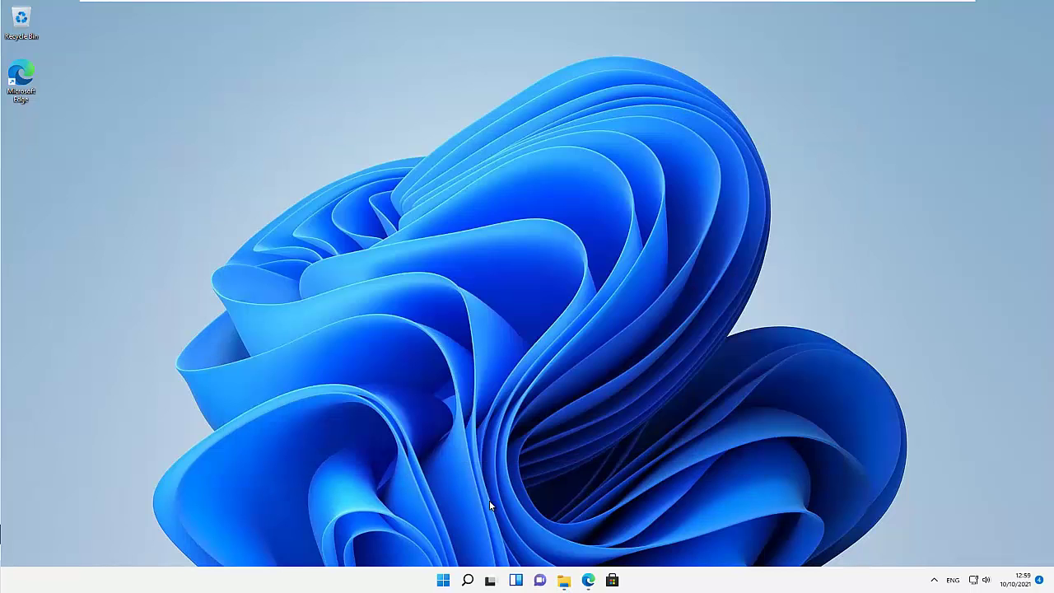
{"action": "left_click", "coordinate": [444, 580]}
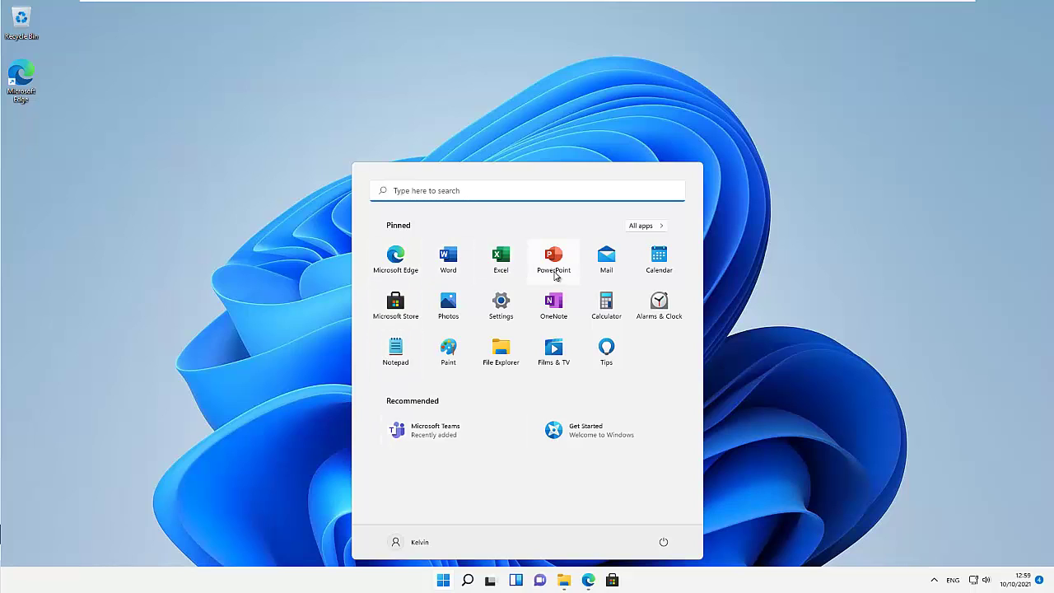
{"action": "left_click", "coordinate": [470, 193]}
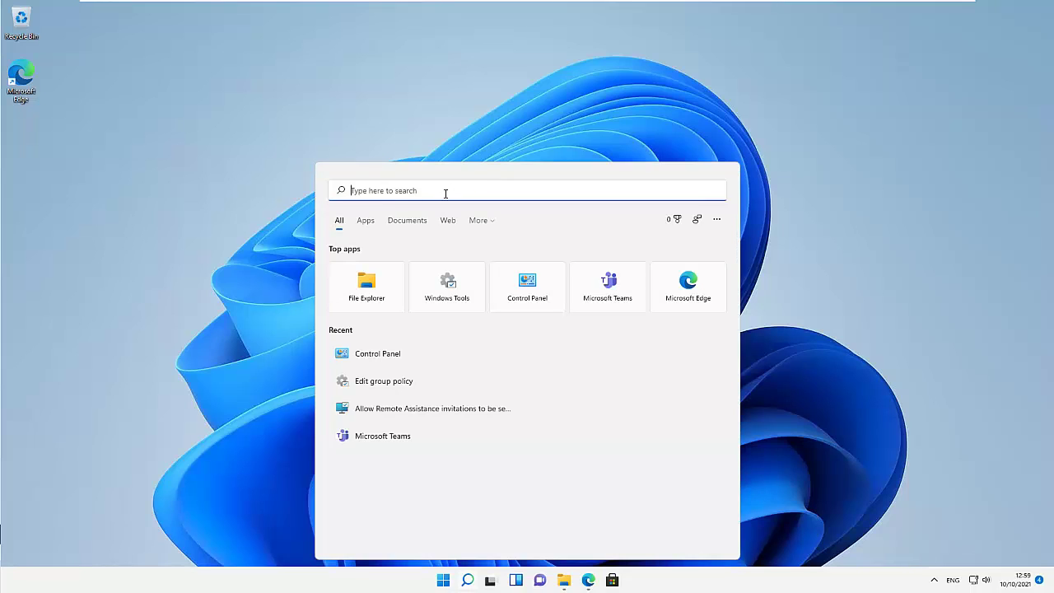
{"action": "type", "text": "outlook"}
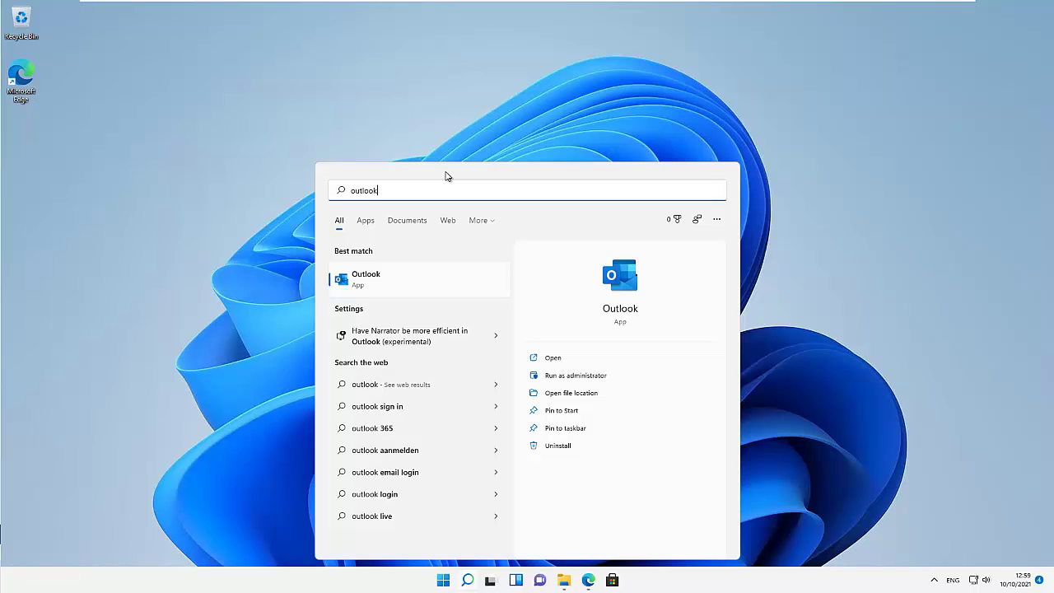
Step: Open Programs and Features with appwiz.cpl and select the Microsoft 365 Apps for enterprise - en-us entry
{"action": "key", "text": "BackSpace"}
{"action": "key", "text": "BackSpace"}
{"action": "key", "text": "BackSpace"}
{"action": "key", "text": "BackSpace"}
{"action": "key", "text": "BackSpace"}
{"action": "key", "text": "BackSpace"}
{"action": "key", "text": "BackSpace"}
{"action": "type", "text": "appwiz.p"}
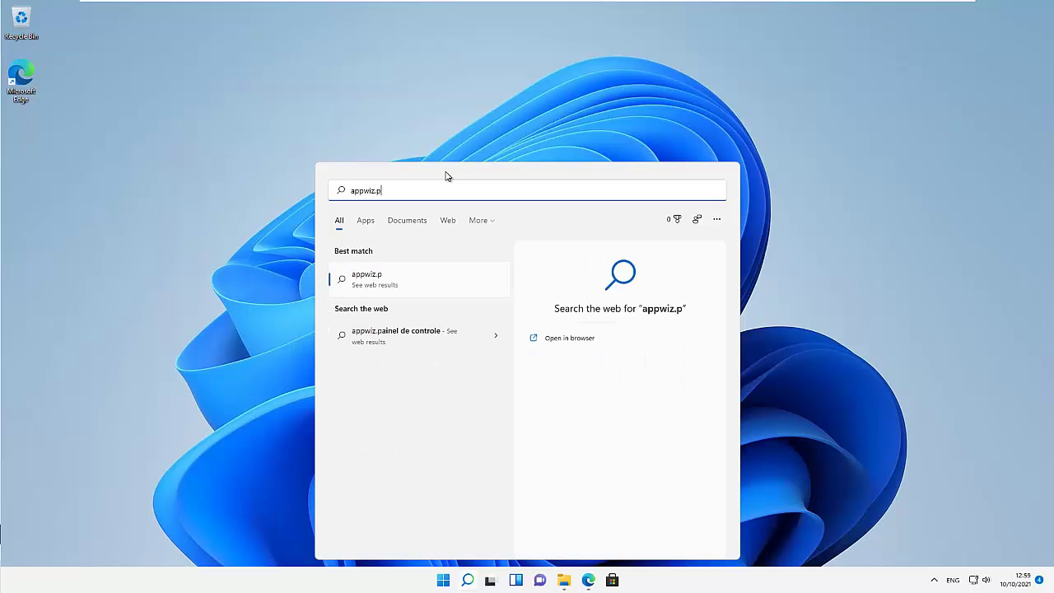
{"action": "key", "text": "BackSpace"}
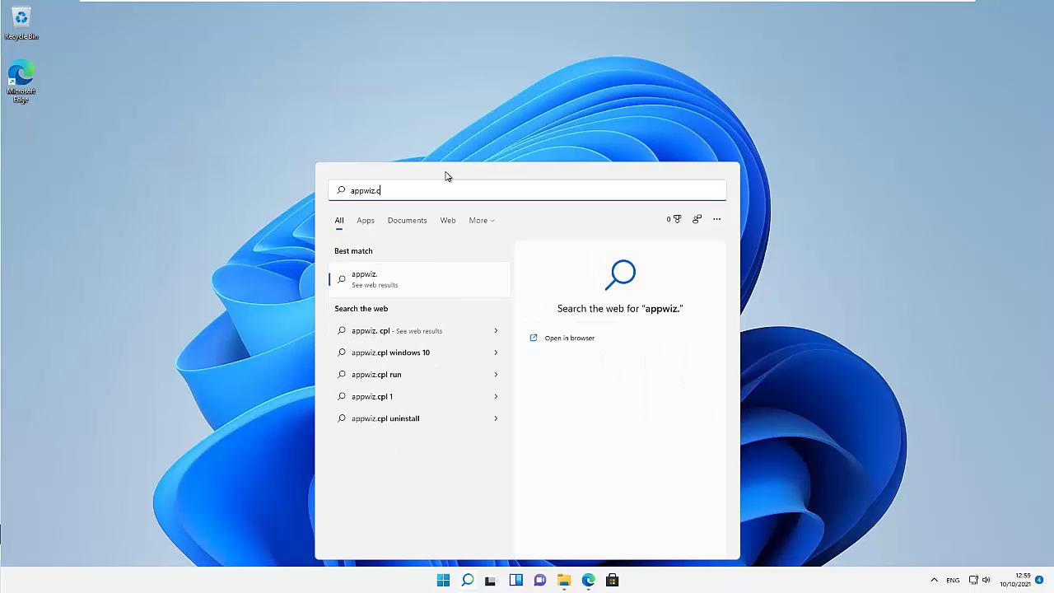
{"action": "type", "text": "cpl"}
{"action": "key", "text": "Return"}
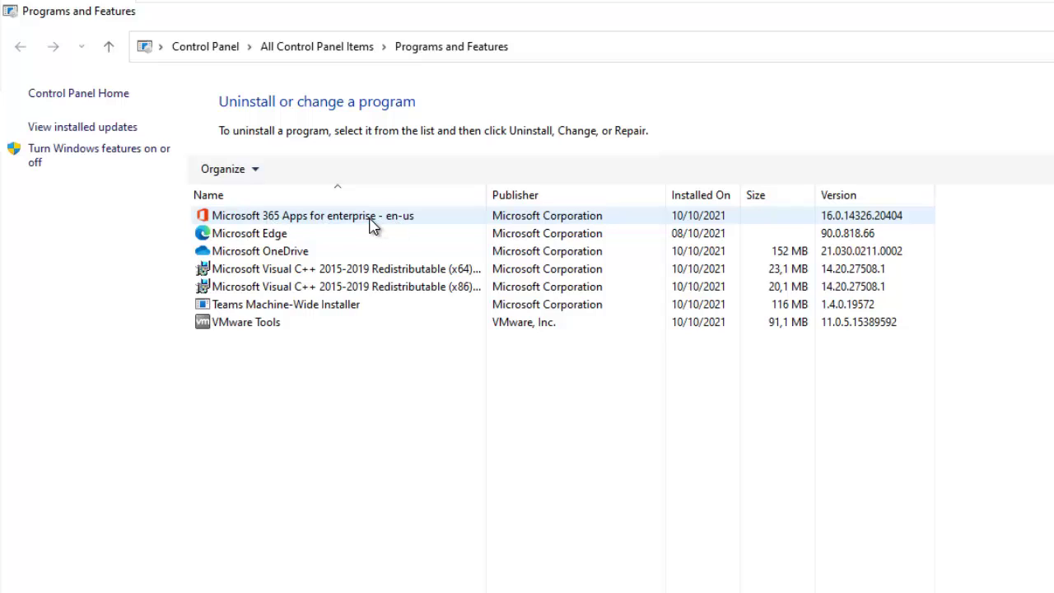
{"action": "left_click", "coordinate": [387, 220]}
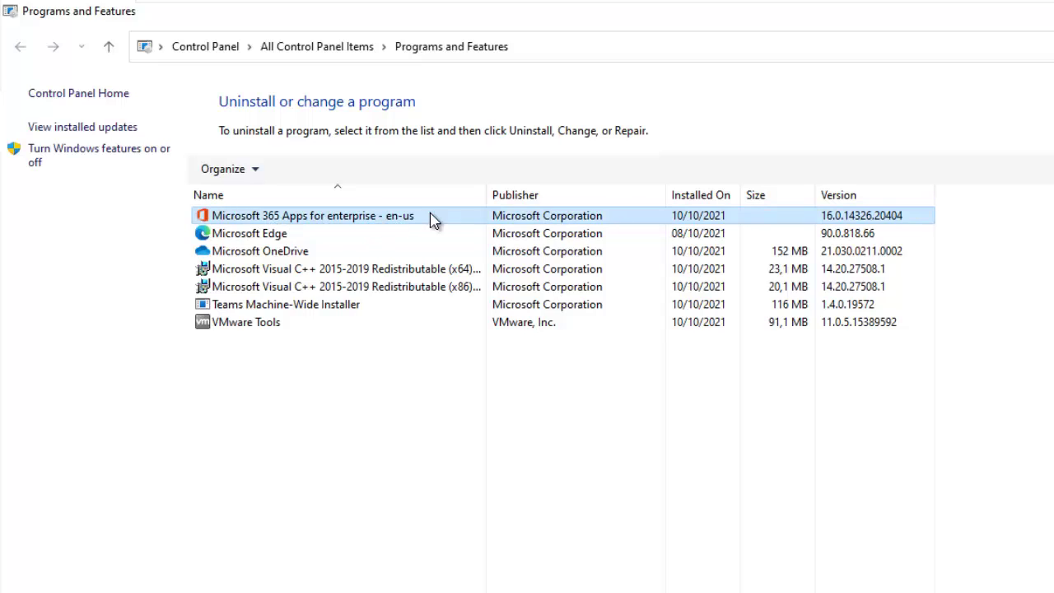